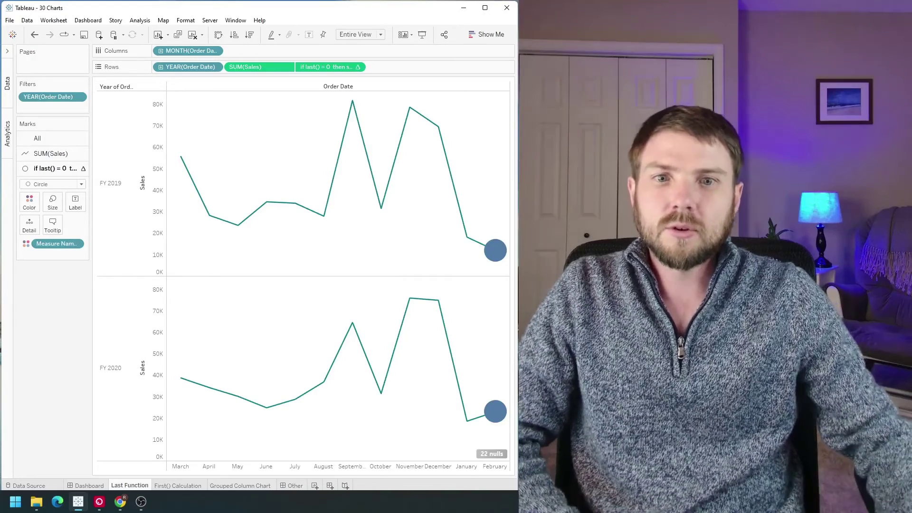
# - Highlight the FY 2019 and then the FY 2020 sales lines, then clear the year selection
pyautogui.moveTo(496, 267)
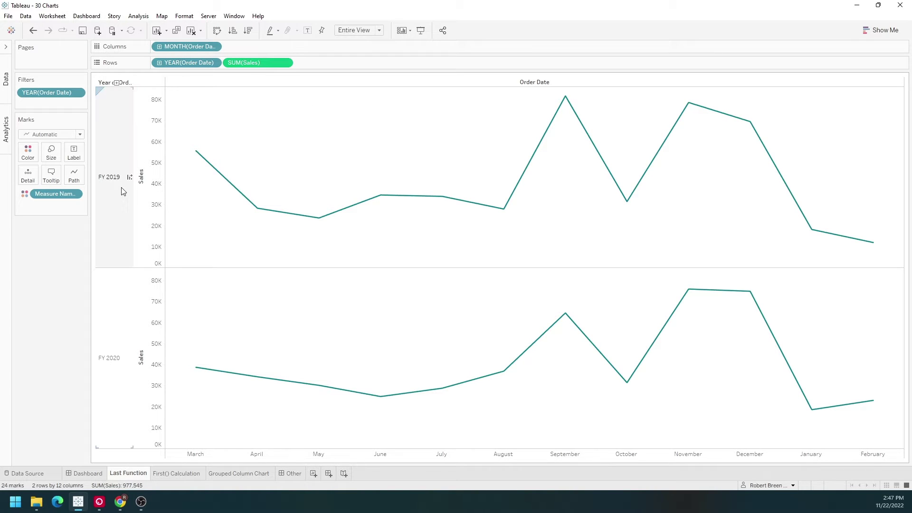
pyautogui.click(120, 204)
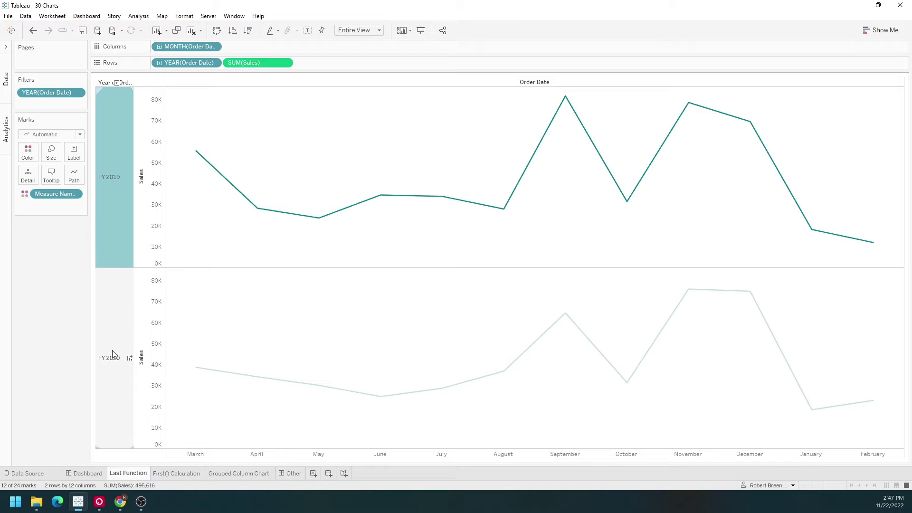
pyautogui.click(114, 354)
pyautogui.click(185, 249)
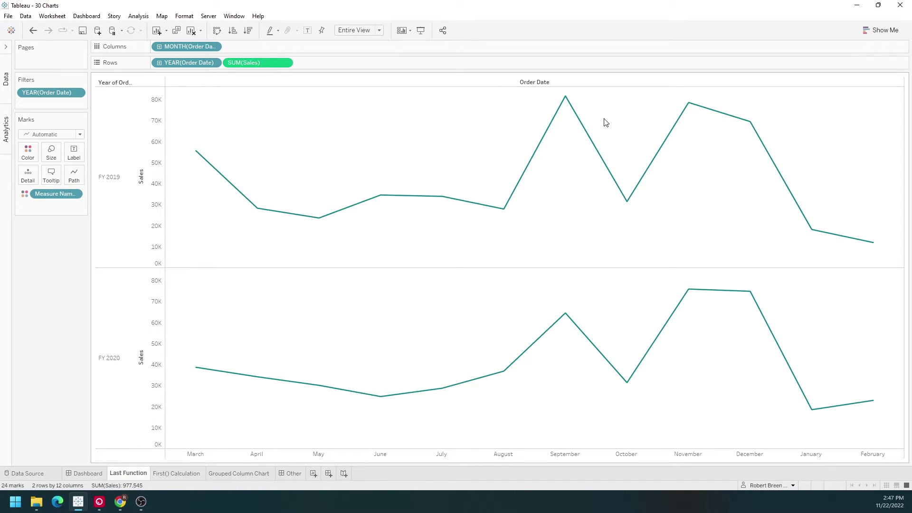
# - From the Data pane, create a new calculated field named Last() with the formula last()
pyautogui.moveTo(871, 243)
pyautogui.moveTo(366, 206)
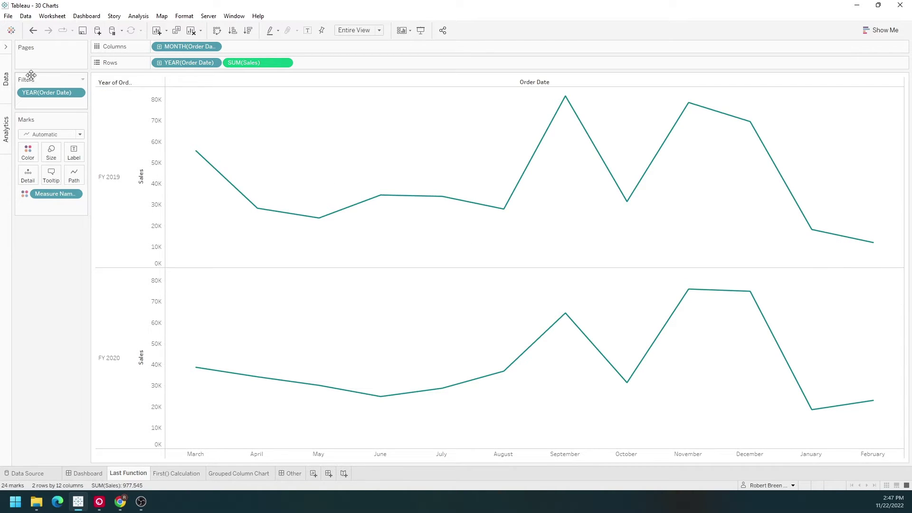
pyautogui.click(6, 46)
pyautogui.click(91, 95)
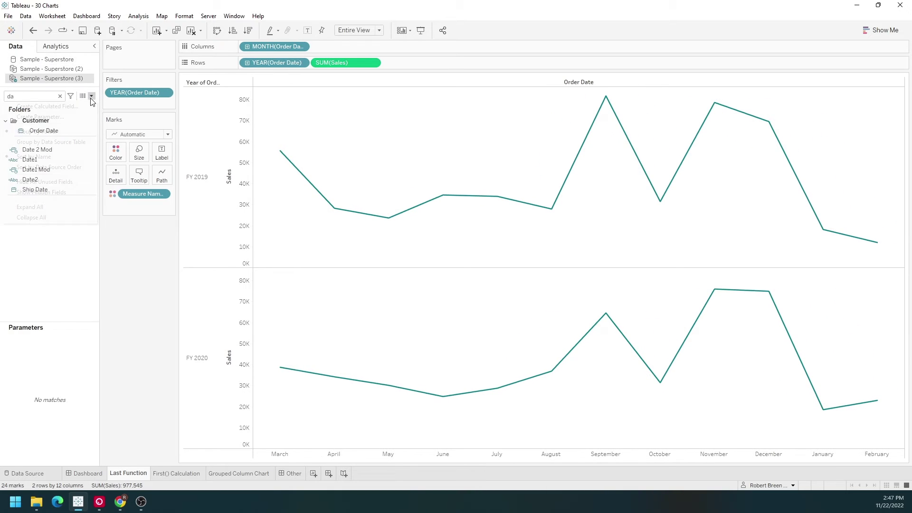
pyautogui.click(84, 109)
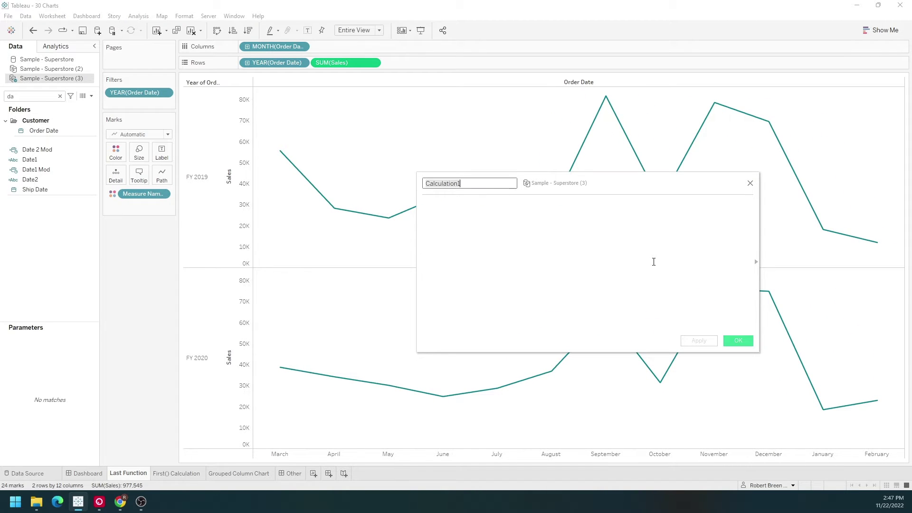
pyautogui.write('Last(')
pyautogui.click(654, 262)
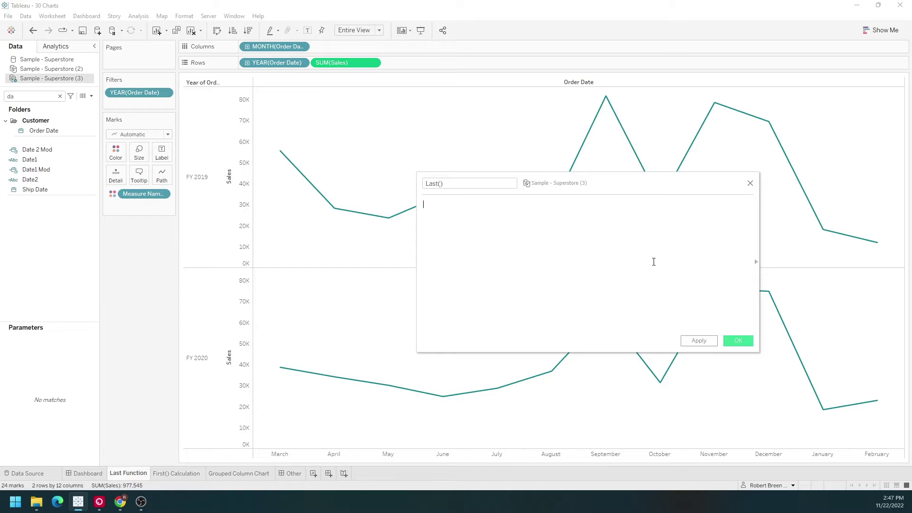
pyautogui.write('last()')
pyautogui.scroll(3, 643, 261)
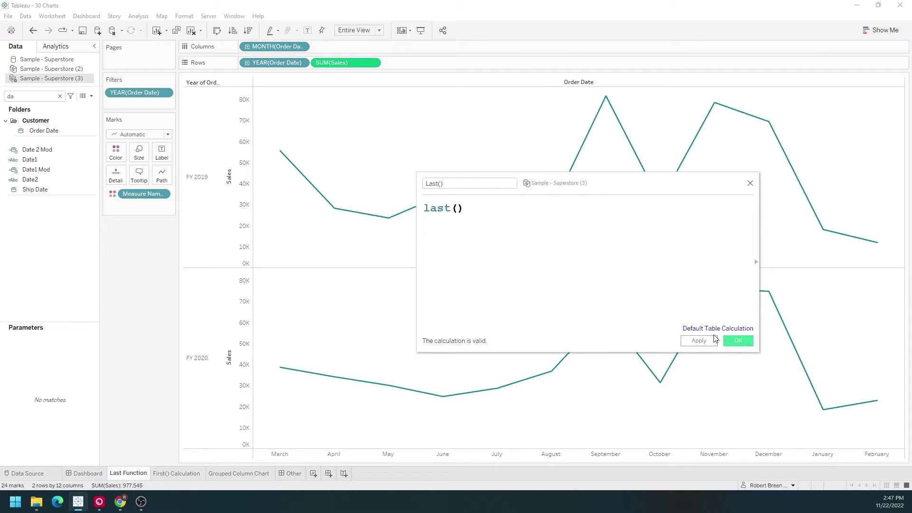
# - Save Last(), find it by searching 'last', and place it on Label for every point
pyautogui.click(738, 340)
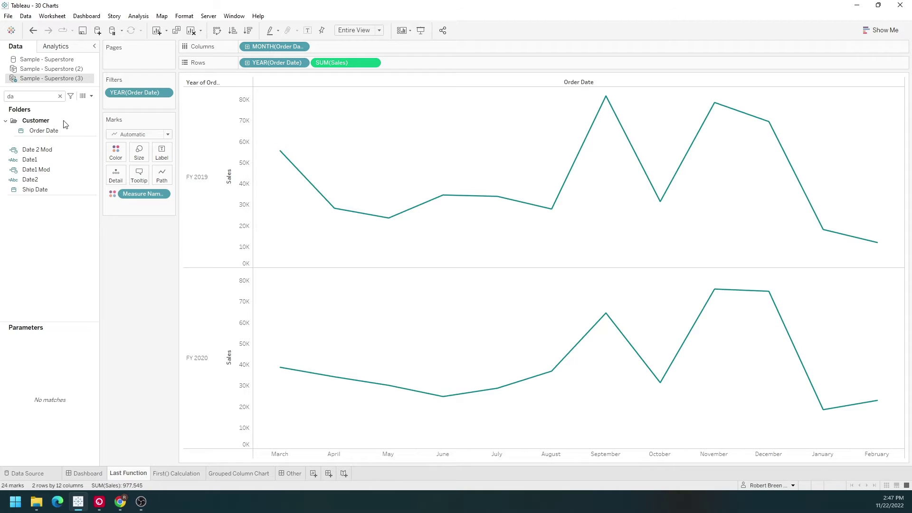
pyautogui.click(46, 98)
pyautogui.press('BackSpace')
pyautogui.press('BackSpace')
pyautogui.write('last')
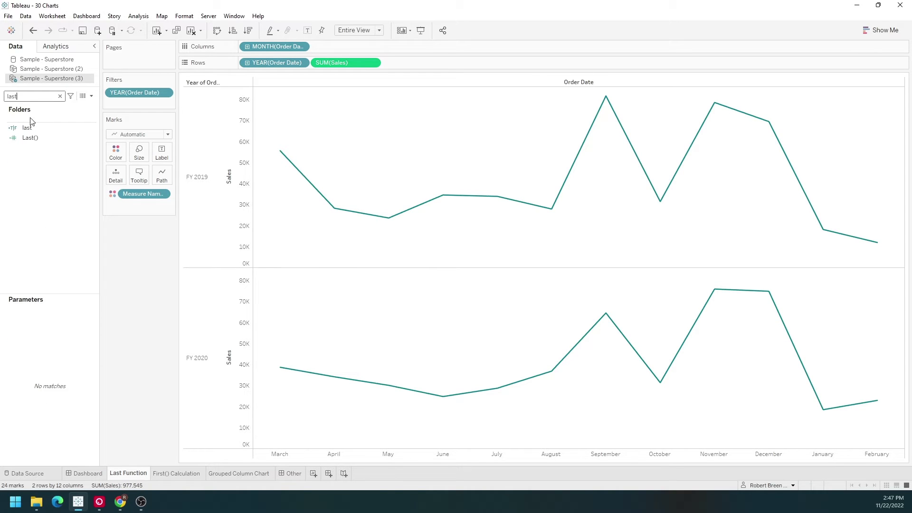
pyautogui.click(34, 137)
pyautogui.moveTo(34, 144); pyautogui.dragTo(160, 162)
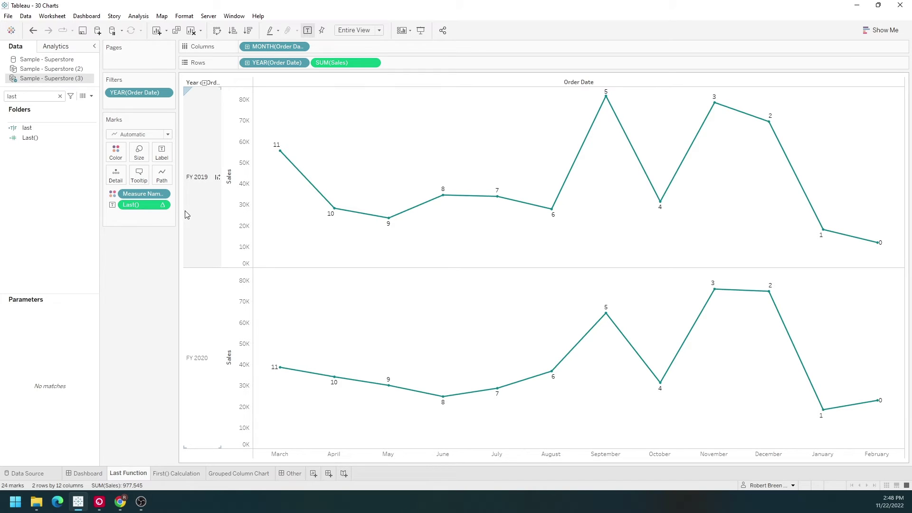
# - Set Last()'s table calculation to Specific Dimensions with only Month of Order Date checked
pyautogui.click(162, 206)
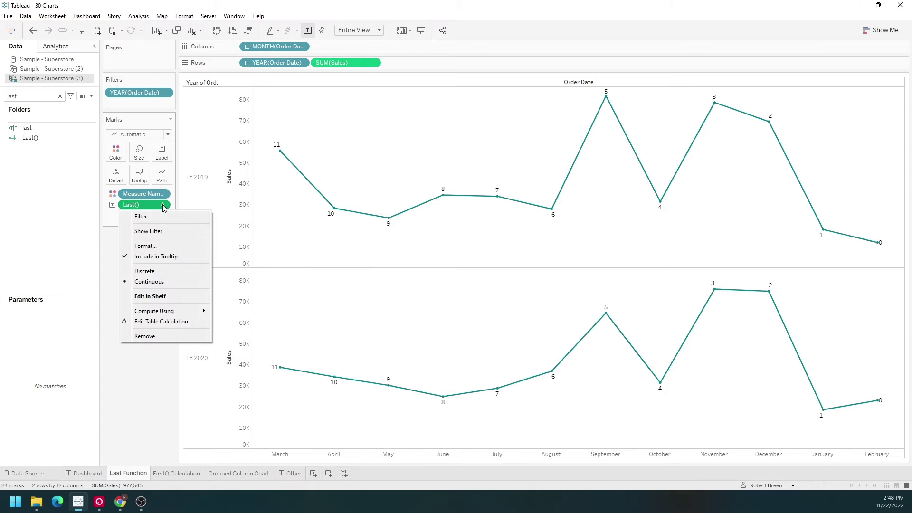
pyautogui.click(190, 321)
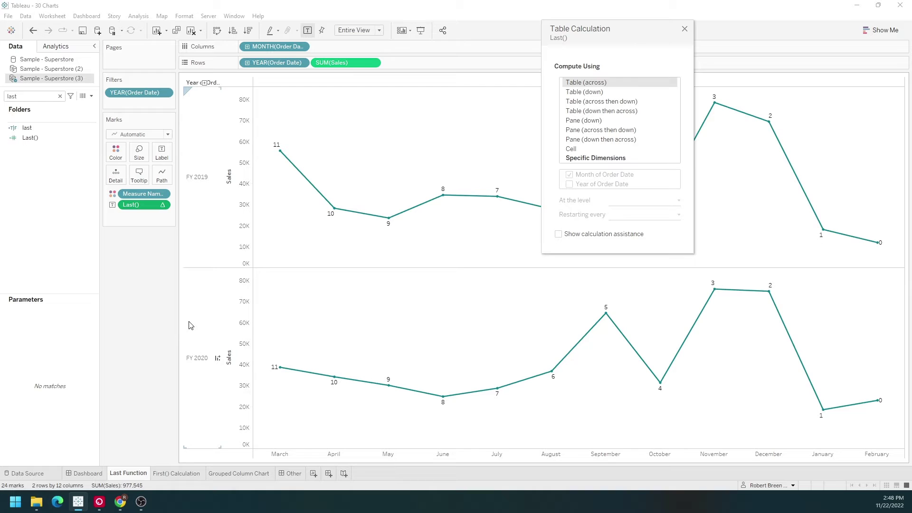
pyautogui.click(596, 158)
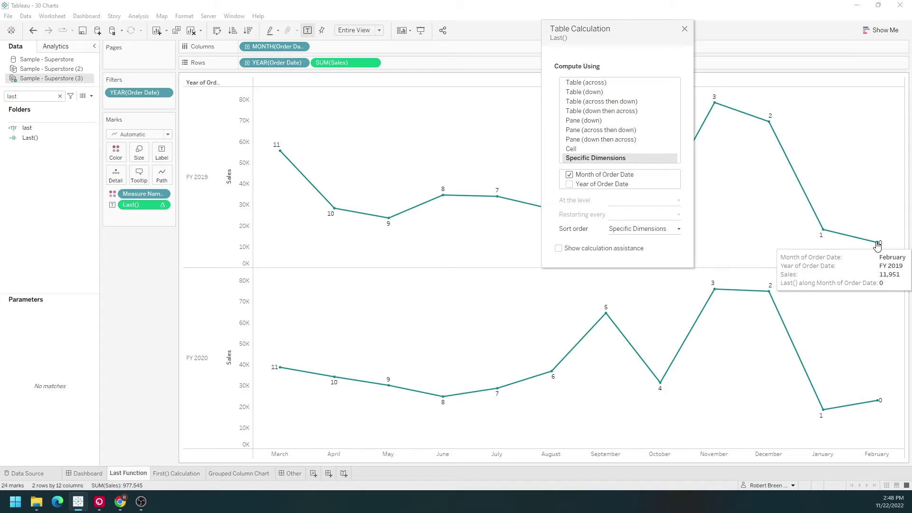
pyautogui.moveTo(880, 402)
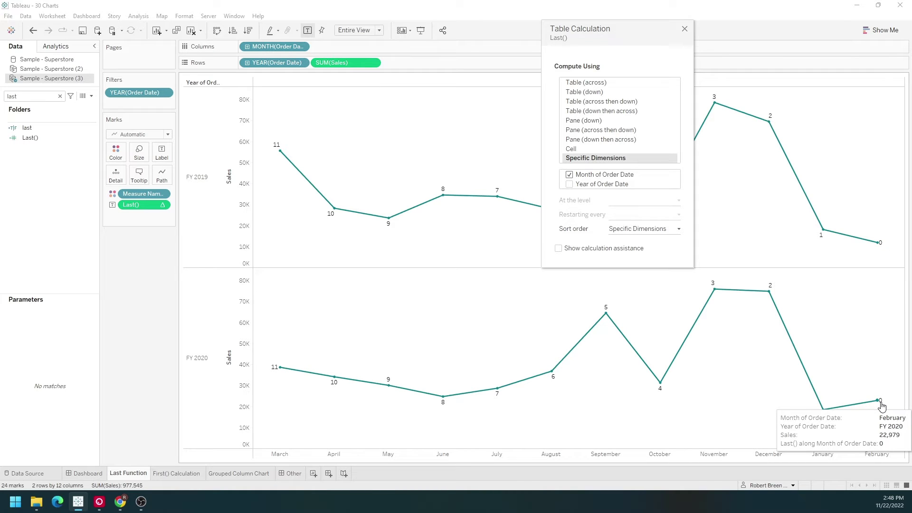
pyautogui.click(569, 183)
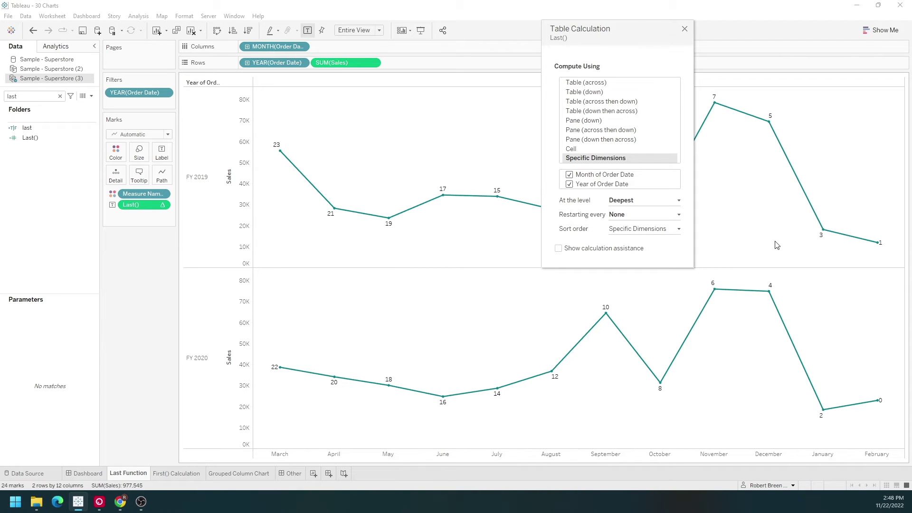
pyautogui.click(569, 174)
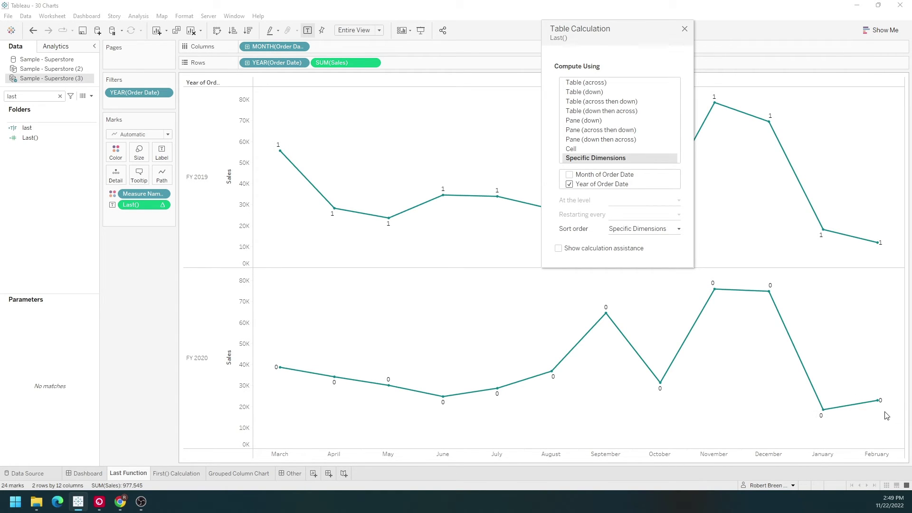
pyautogui.moveTo(877, 409)
pyautogui.moveTo(879, 251)
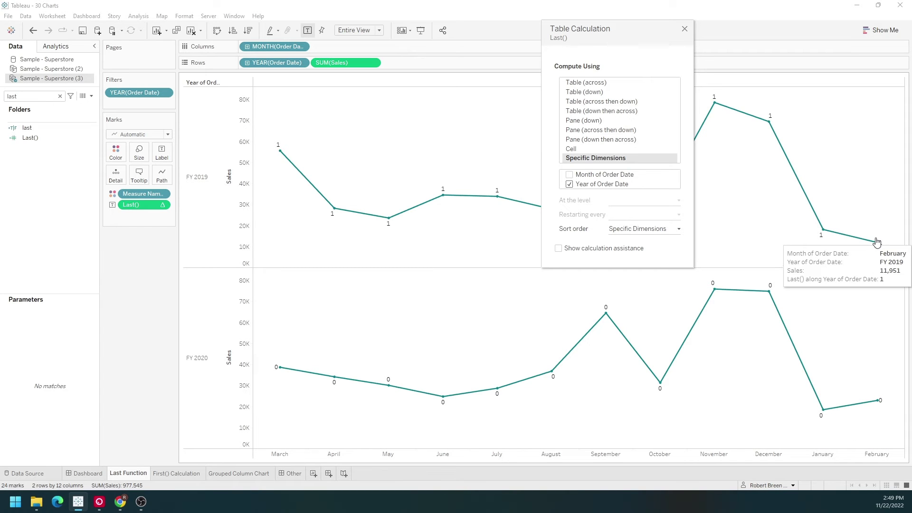
pyautogui.click(570, 175)
pyautogui.click(570, 185)
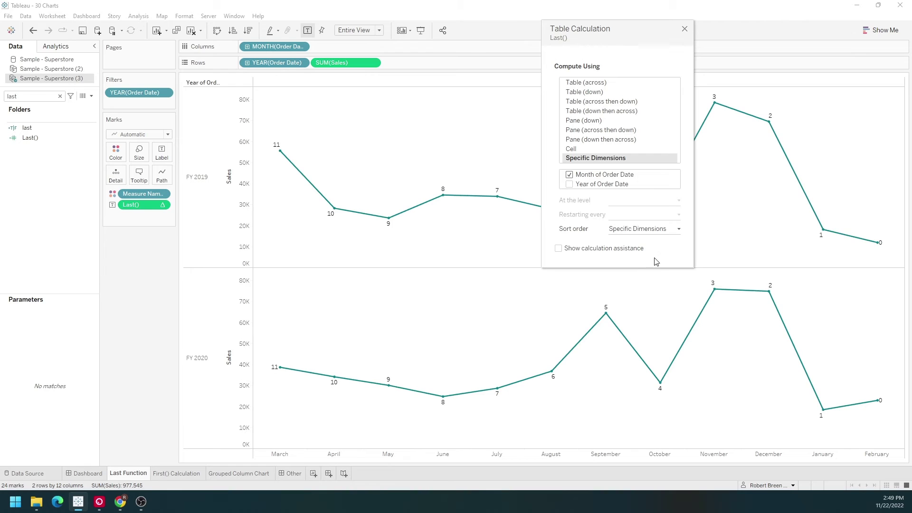
# - Close the table calculation and start rewriting Last() as 'if last() = 0 then'
pyautogui.click(684, 29)
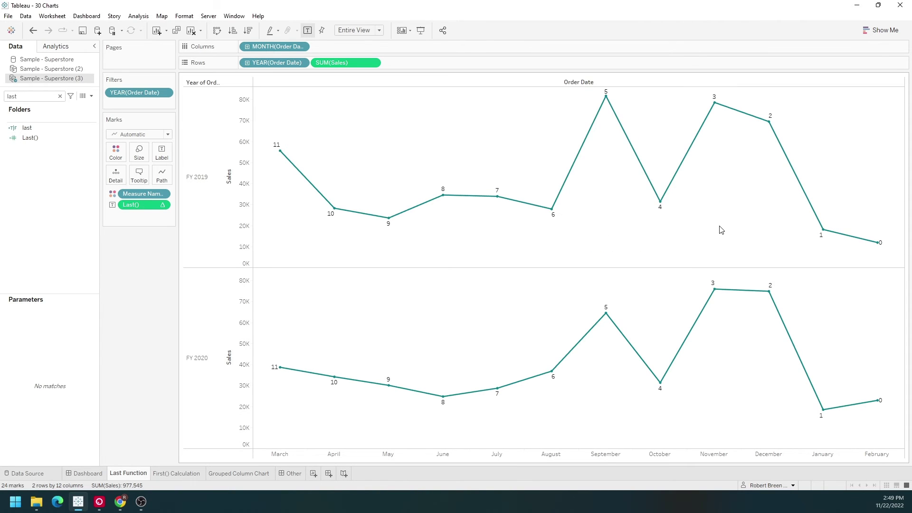
pyautogui.click(42, 138)
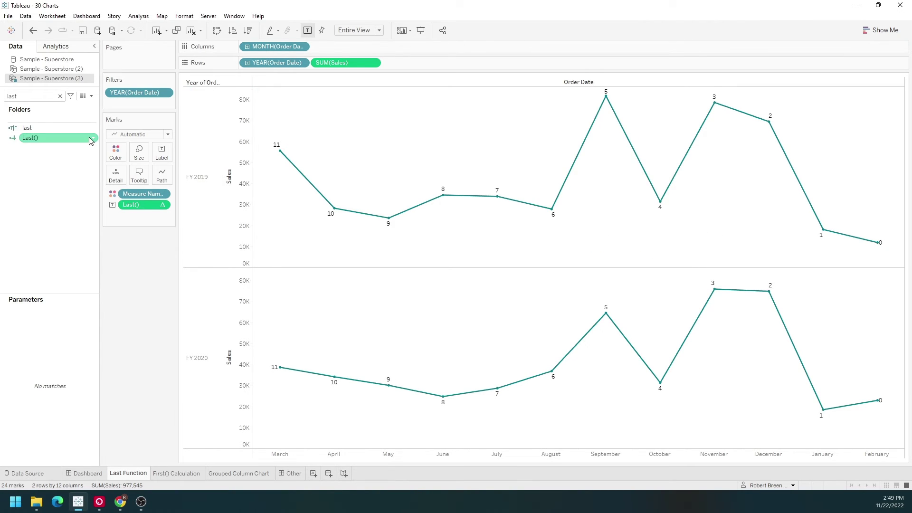
pyautogui.rightClick(95, 139)
pyautogui.click(118, 185)
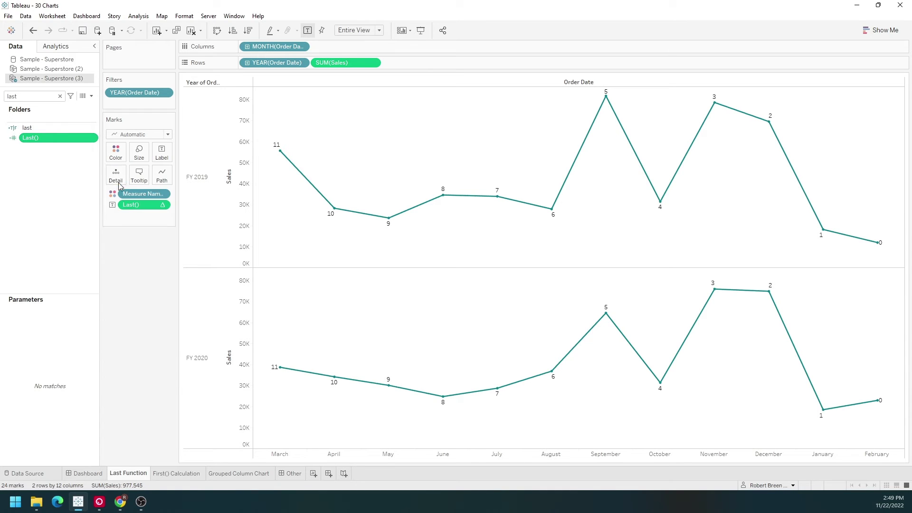
pyautogui.scroll(3, 487, 198)
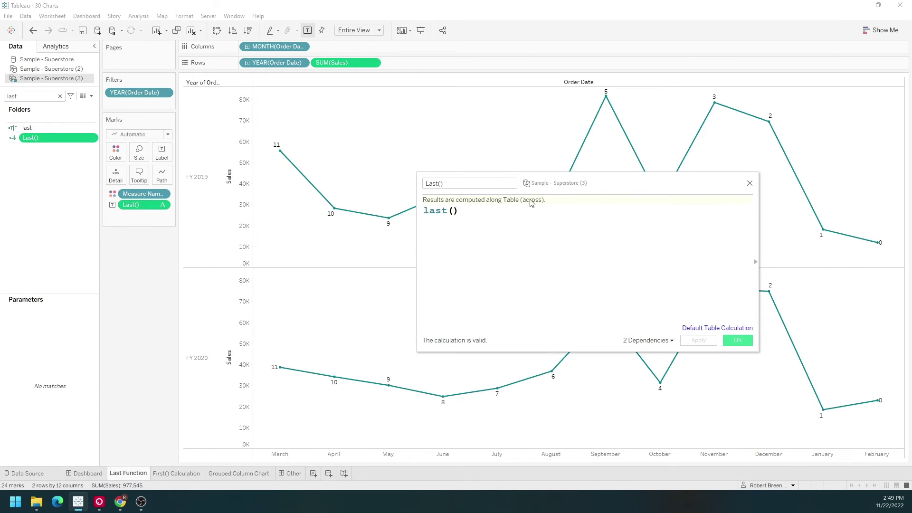
pyautogui.moveTo(538, 189); pyautogui.dragTo(595, 217)
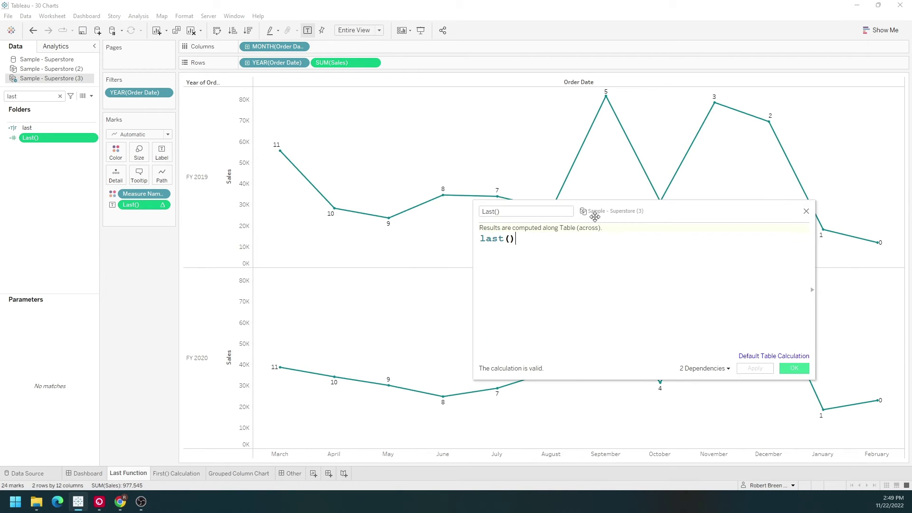
pyautogui.click(481, 239)
pyautogui.write('if')
pyautogui.click(582, 247)
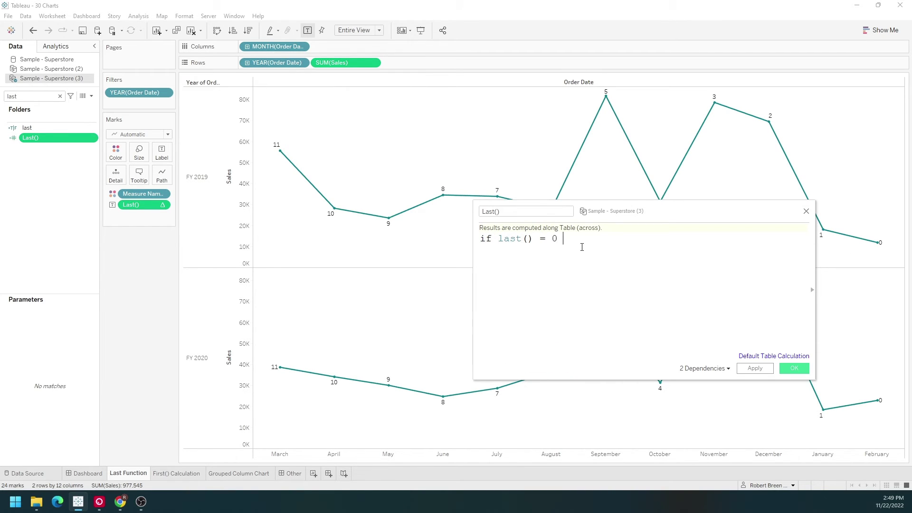
pyautogui.write('= 0 then')
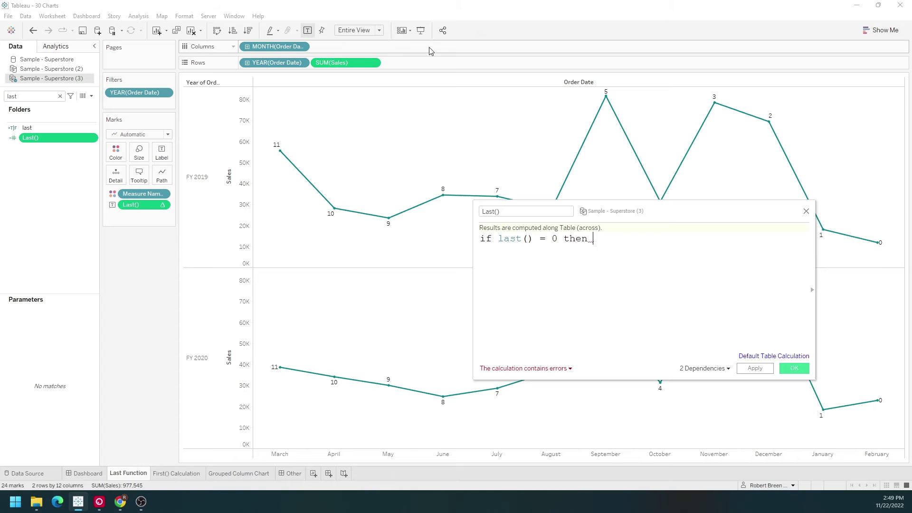
# - Finish the formula with SUM([Sales]) end and apply it, leaving only 11,951 and 22,979 labelled
pyautogui.moveTo(339, 62); pyautogui.dragTo(660, 297)
pyautogui.write('end')
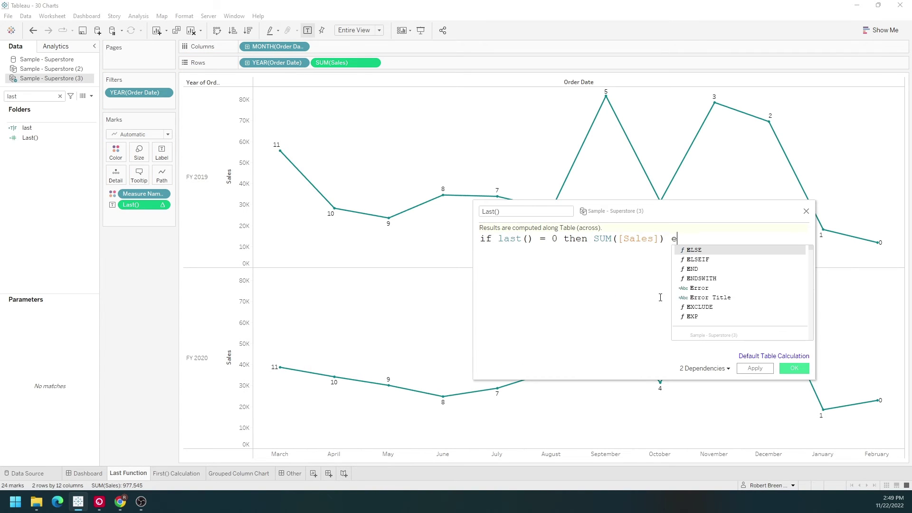
pyautogui.click(701, 213)
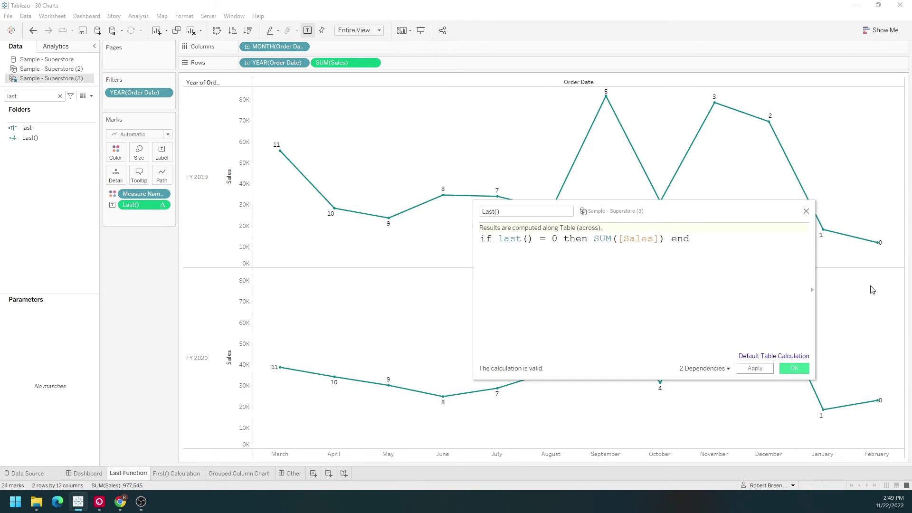
pyautogui.moveTo(878, 249)
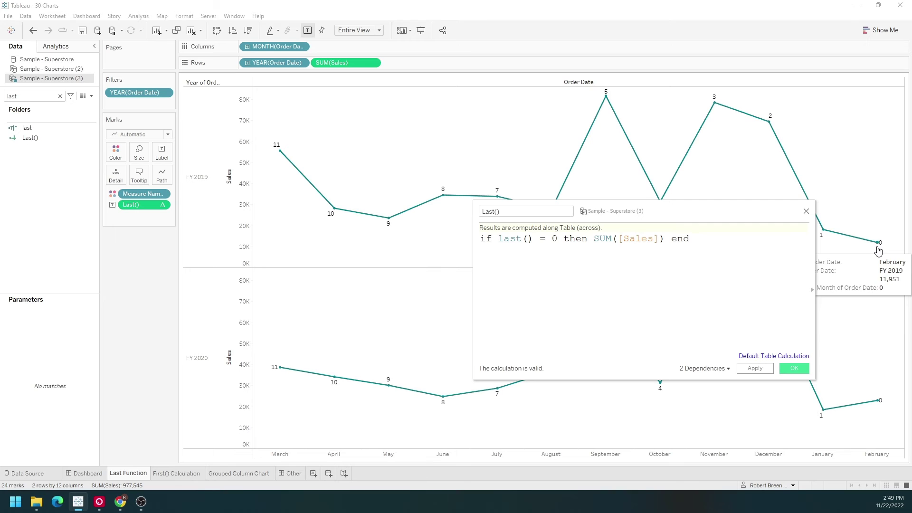
pyautogui.moveTo(665, 239); pyautogui.dragTo(592, 239)
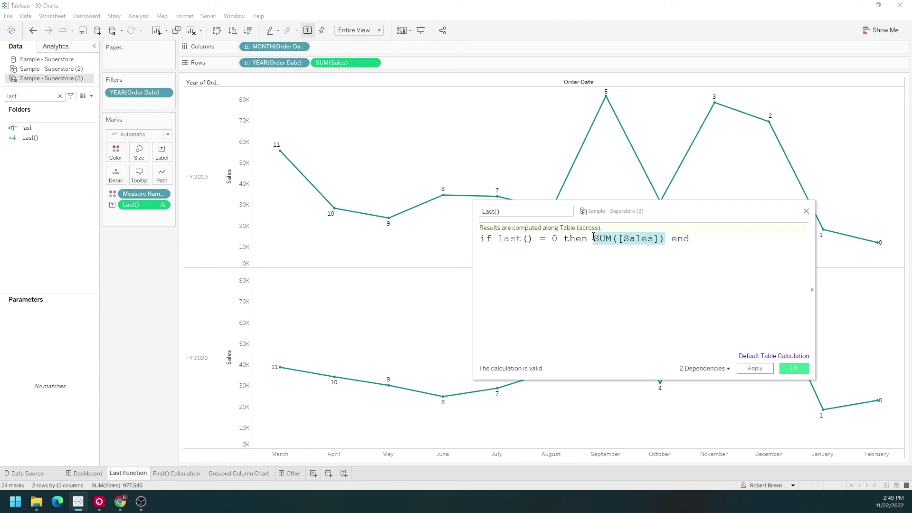
pyautogui.click(755, 369)
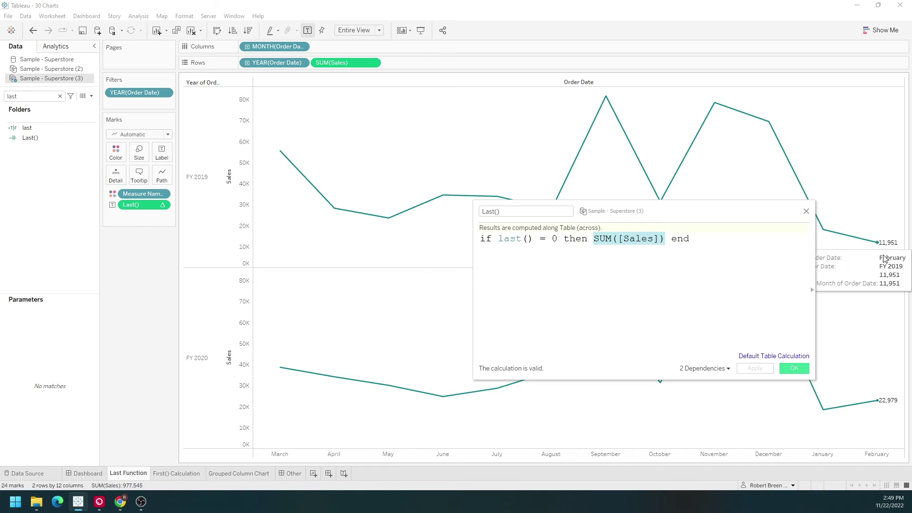
pyautogui.click(794, 369)
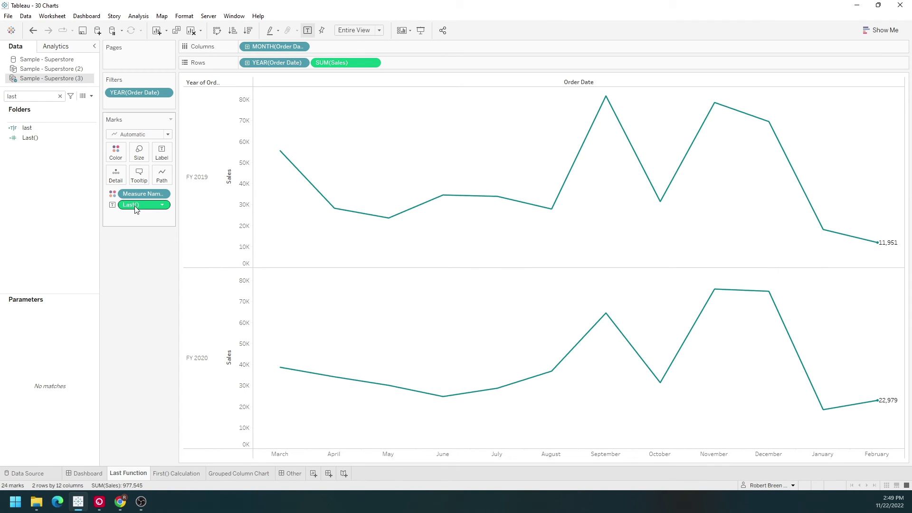
# - Add Last() to Rows and draw its marks as slightly enlarged circles
pyautogui.moveTo(133, 210)
pyautogui.mouseDown()
pyautogui.moveTo(390, 78)
pyautogui.moveTo(422, 72)
pyautogui.mouseUp()
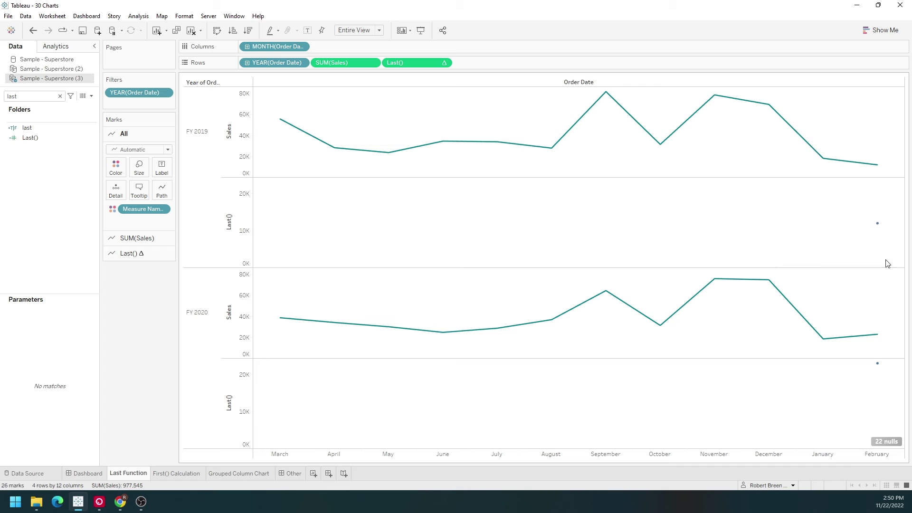
pyautogui.moveTo(879, 369)
pyautogui.click(428, 63)
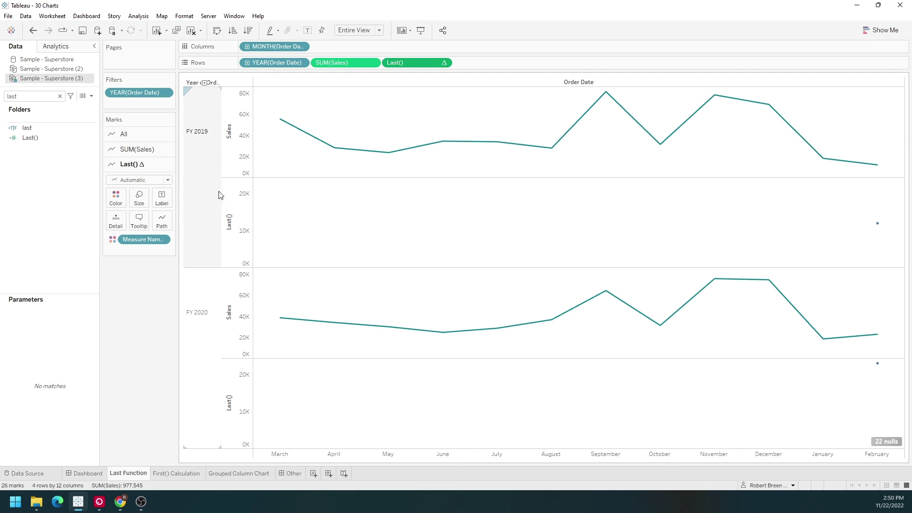
pyautogui.click(141, 180)
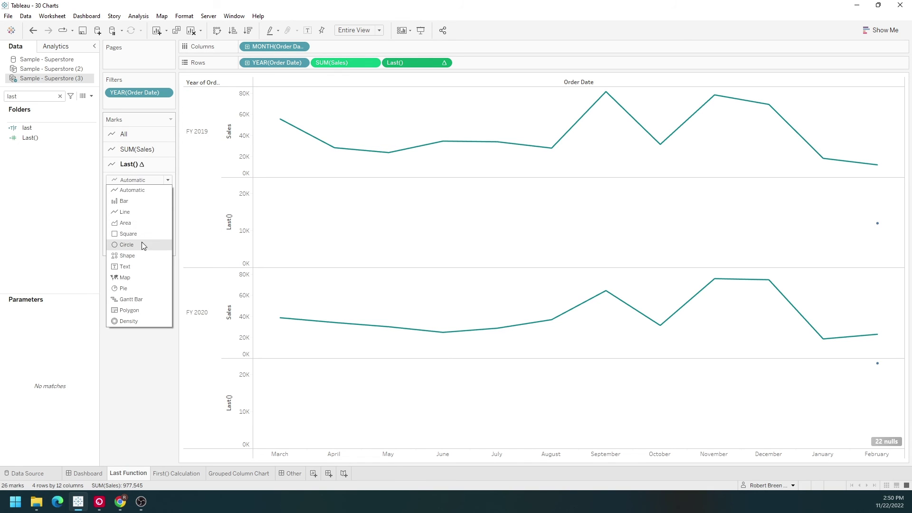
pyautogui.click(141, 245)
pyautogui.click(139, 204)
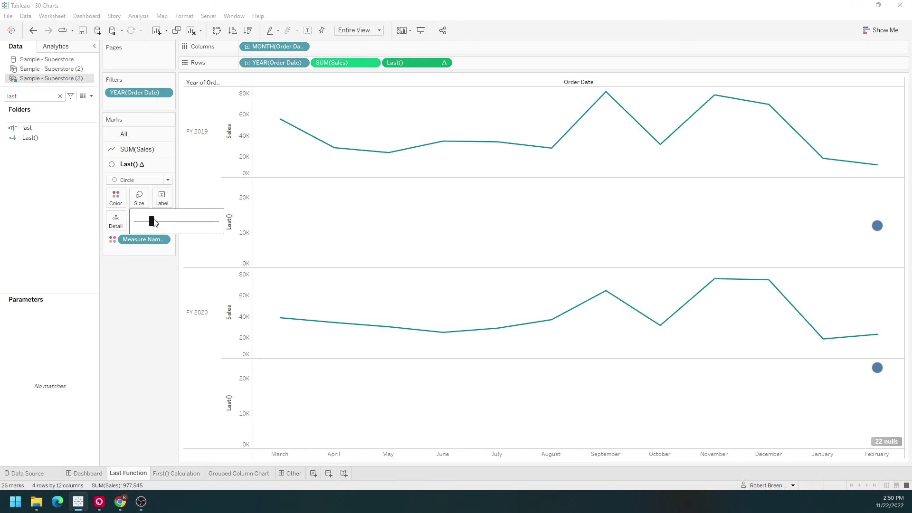
pyautogui.moveTo(153, 221); pyautogui.dragTo(155, 221)
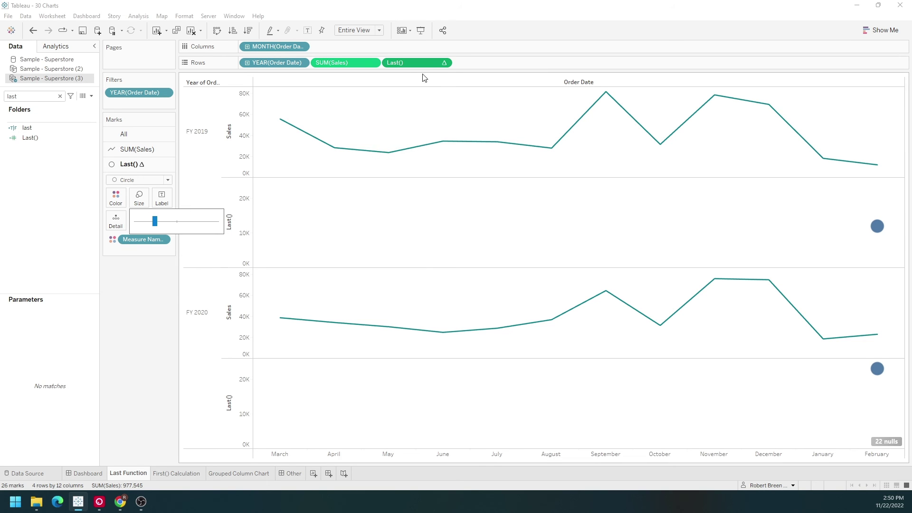
# - Put Last() on a dual axis, synchronize it with Sales, and hide its right-hand axis
pyautogui.click(445, 64)
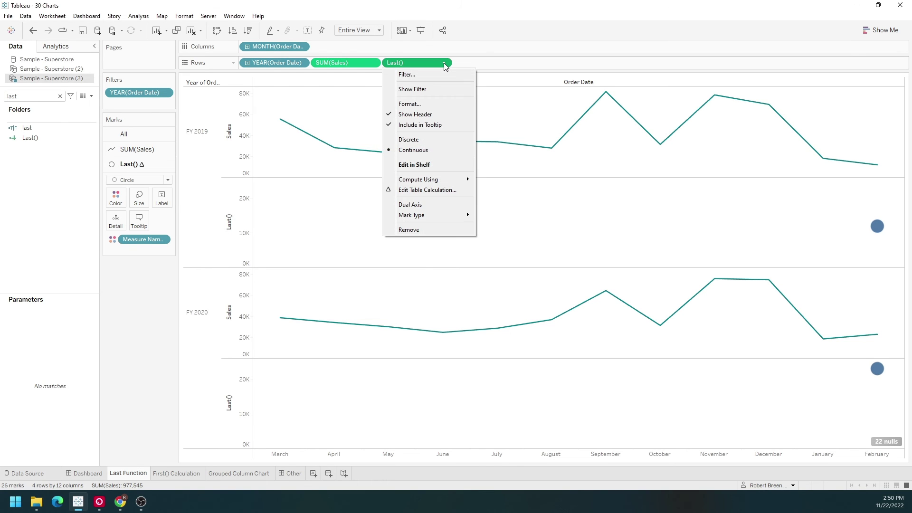
pyautogui.click(418, 205)
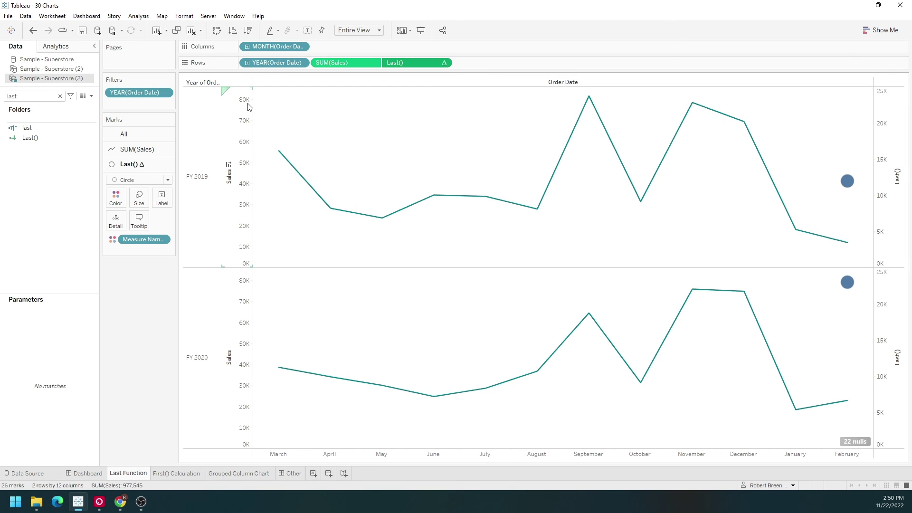
pyautogui.rightClick(892, 135)
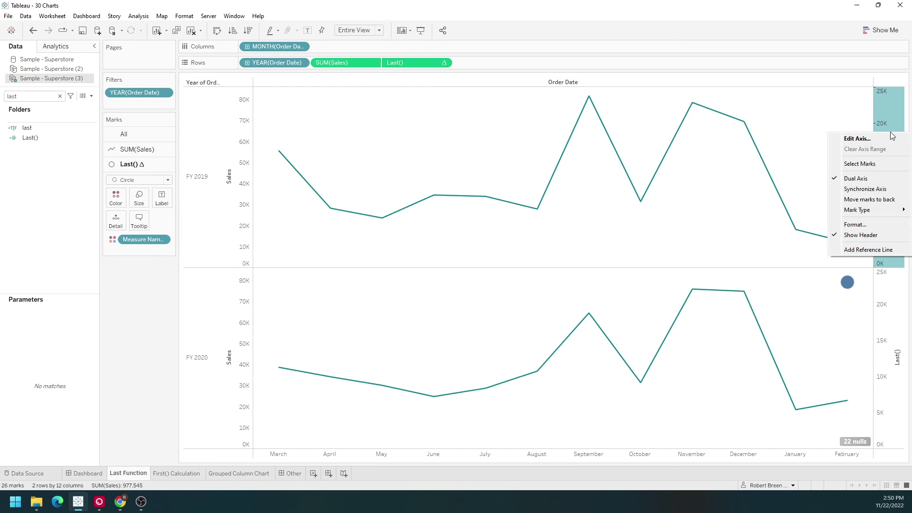
pyautogui.click(874, 189)
pyautogui.moveTo(855, 255)
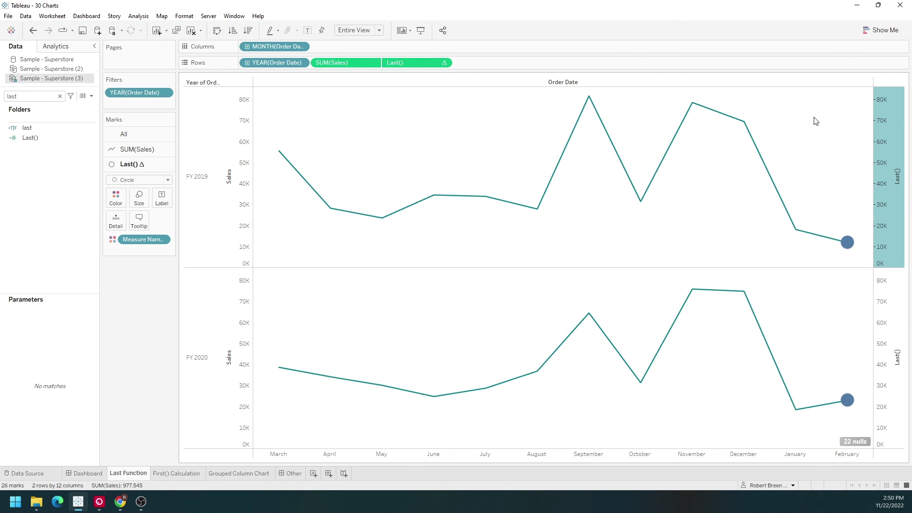
pyautogui.rightClick(885, 129)
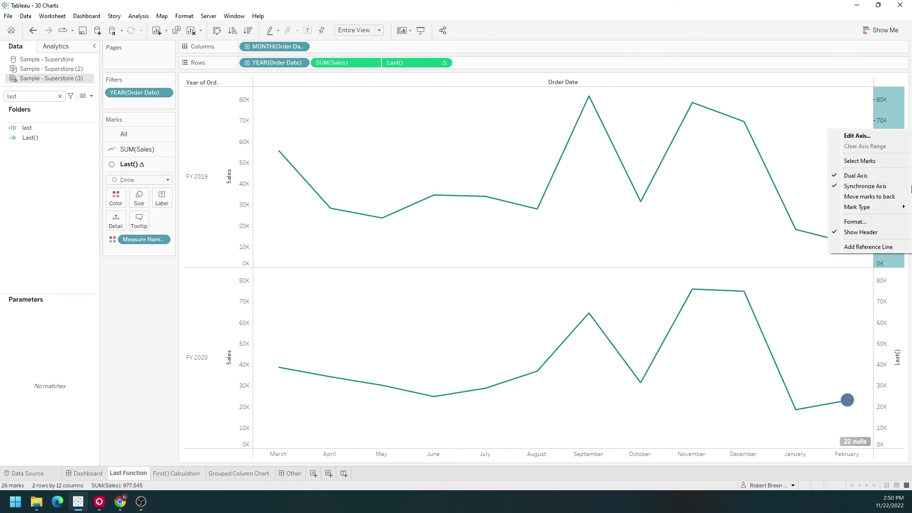
pyautogui.click(879, 227)
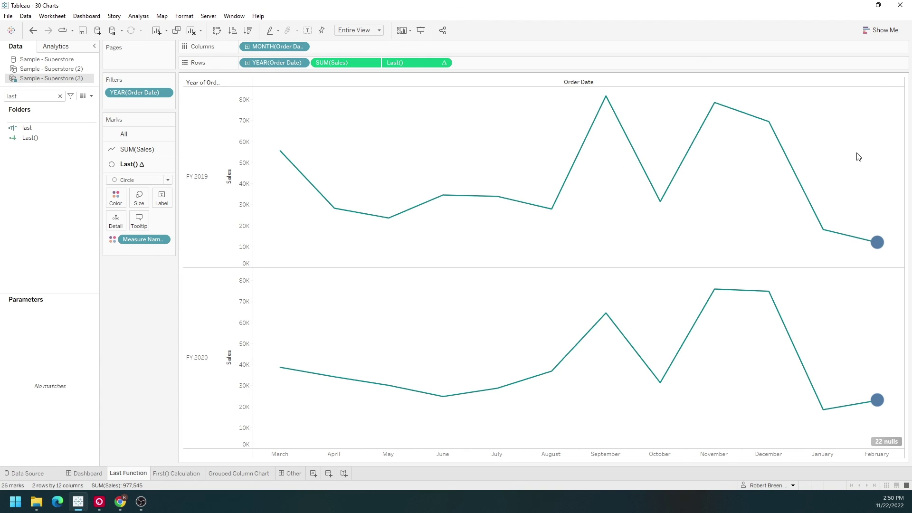